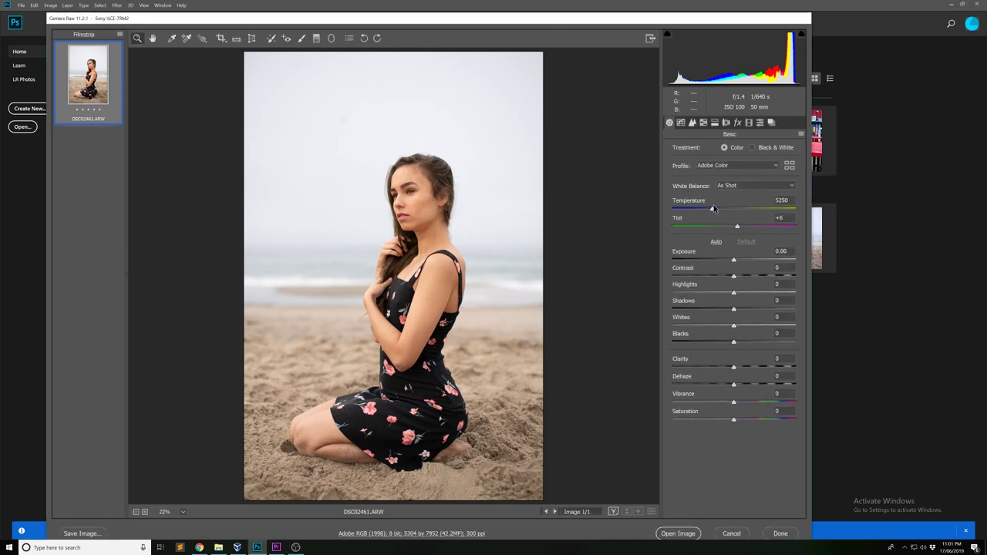
- Cool the portrait's white balance by setting the Temperature to 4400
left_click_drag(712, 210, 703, 209)
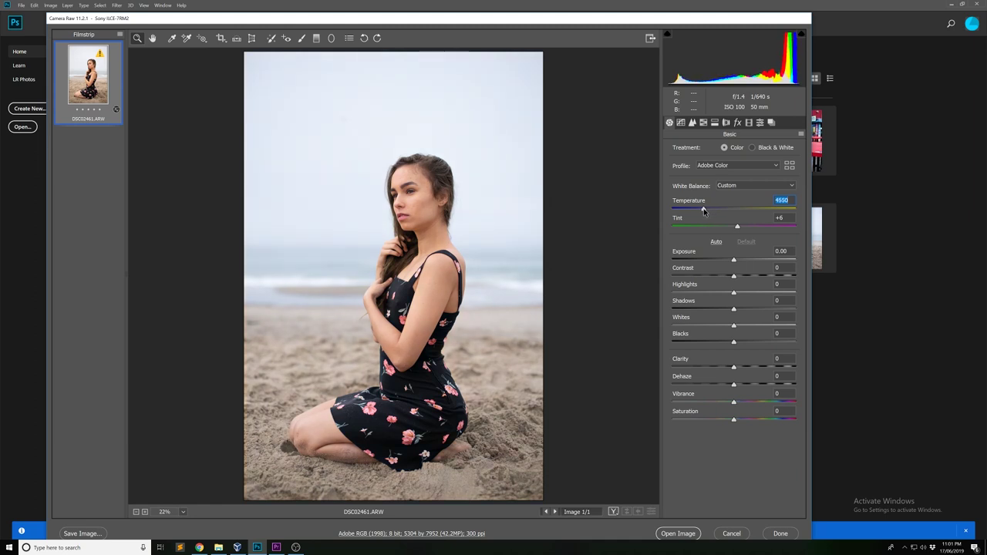
mouse_move(704, 209)
left_mouse_down()
mouse_move(669, 210)
mouse_move(800, 205)
mouse_move(702, 216)
left_mouse_up()
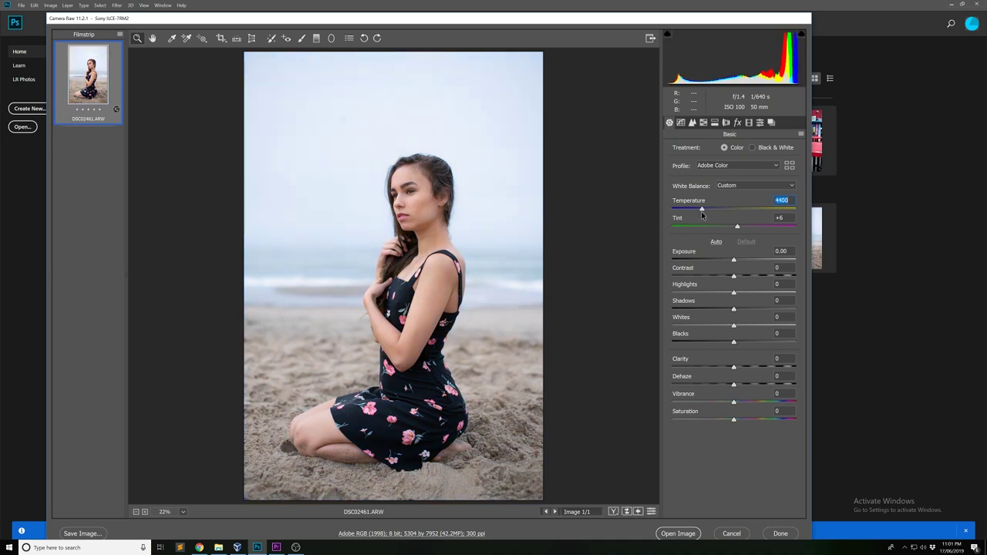
left_click_drag(398, 205, 476, 214)
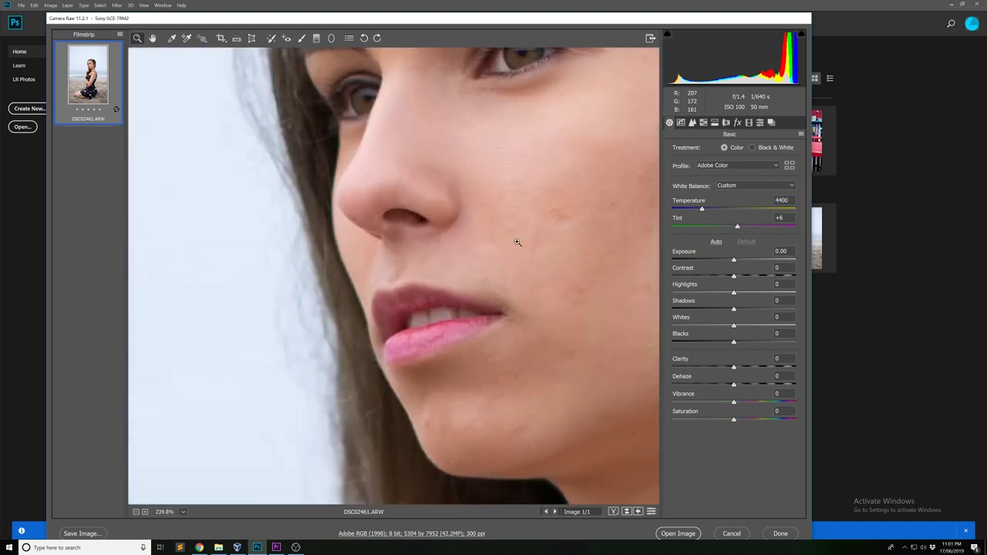
scroll(517, 242, "down", 3)
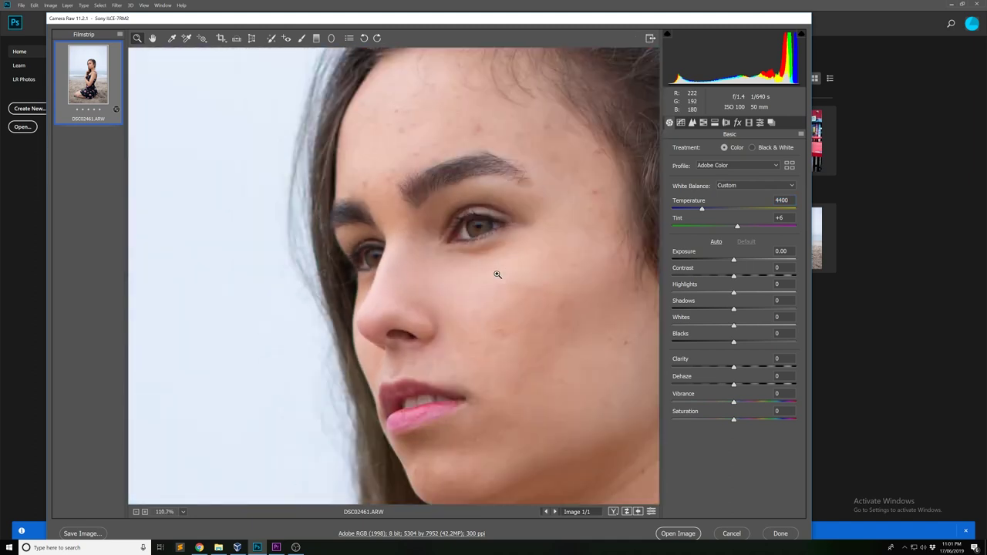
scroll(497, 273, "up", 5)
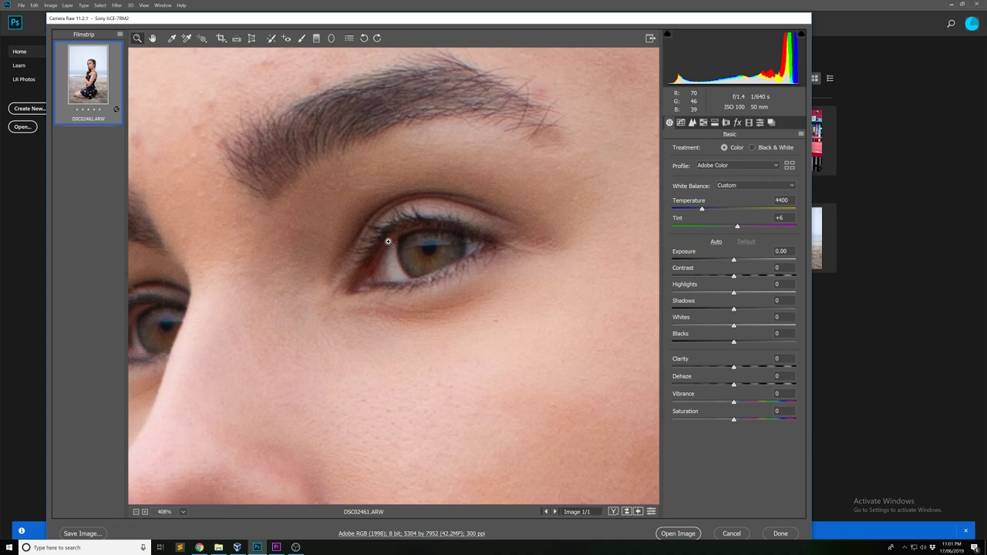
scroll(399, 265, "down", 5)
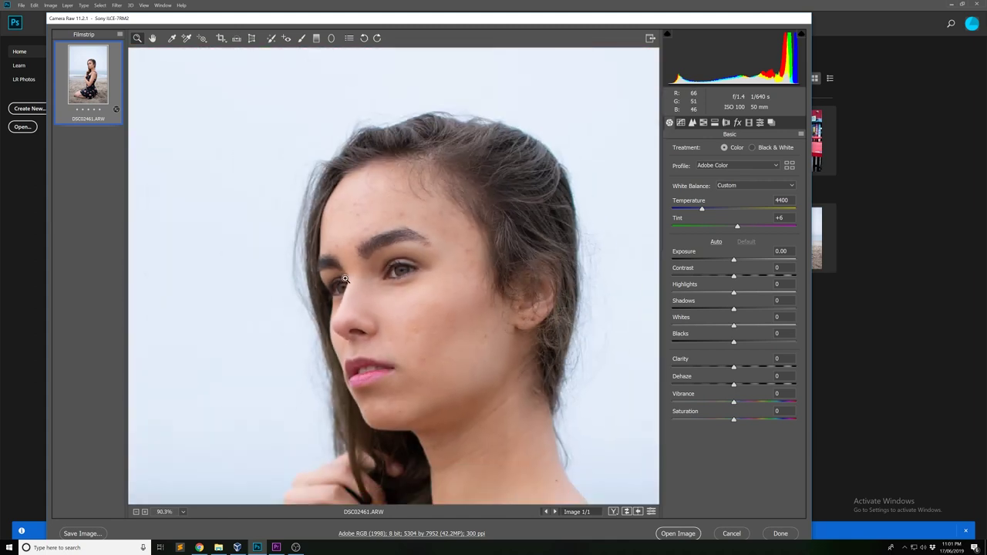
scroll(345, 279, "down", 3)
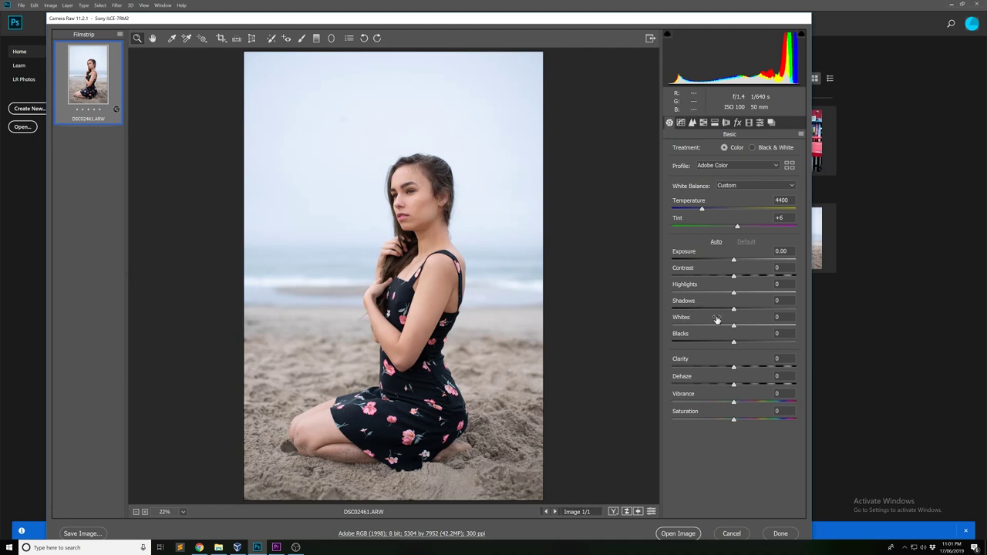
- Set Contrast to +13, Shadows to -25, Blacks to -10, Clarity to +8, Exposure to +0.05 and Highlights to -45
left_click(742, 274)
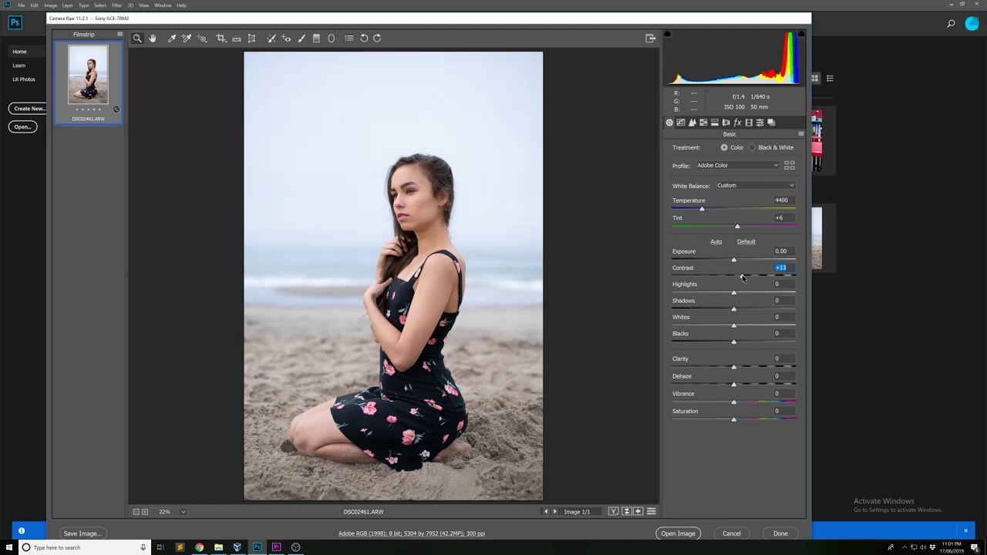
left_click(715, 308)
left_click_drag(715, 309, 718, 308)
left_click_drag(726, 344, 739, 370)
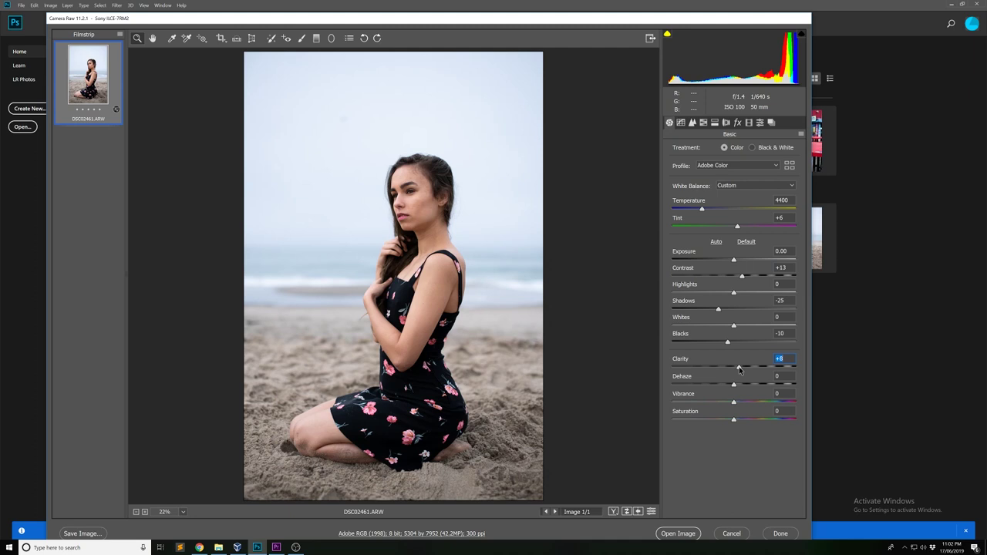
left_click_drag(733, 259, 707, 297)
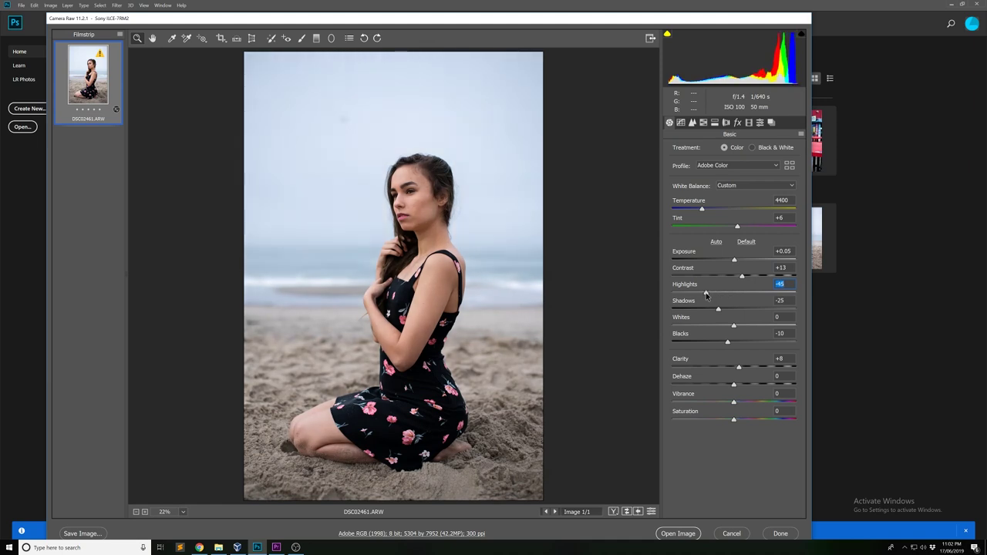
- Brush a local adjustment over both eyes with Clarity +13 and Shadows -8, keeping Exposure at +0.25
left_click(302, 39)
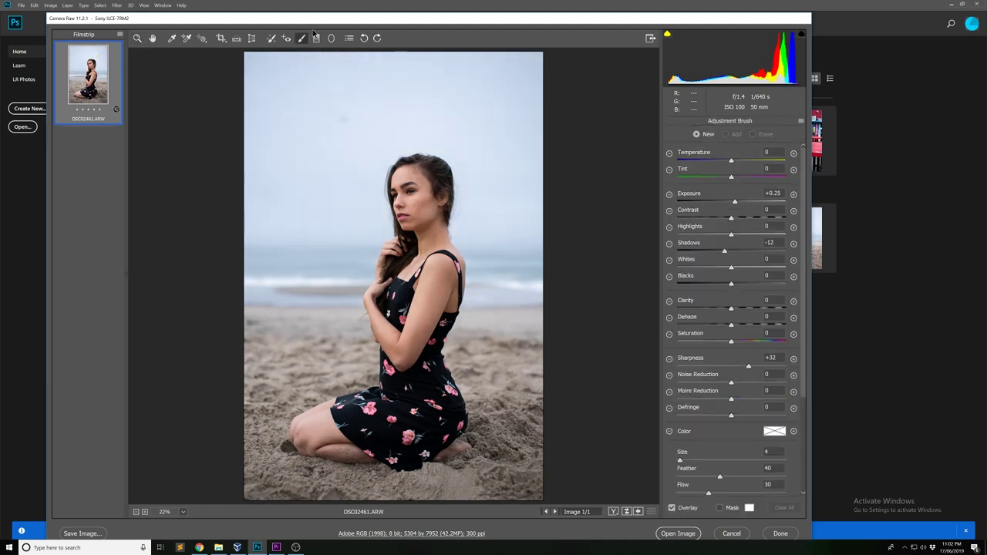
scroll(431, 304, "up", 3)
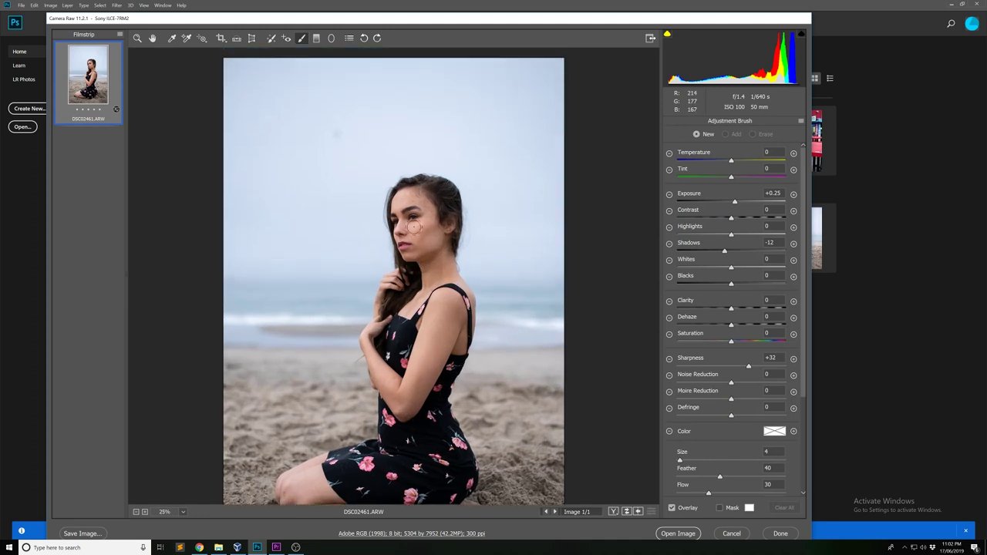
scroll(414, 227, "up", 4)
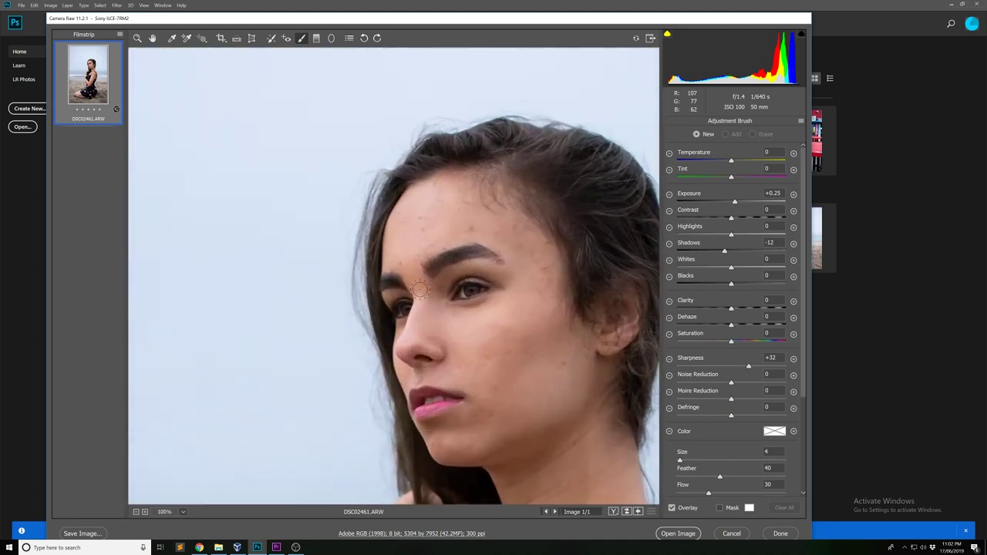
left_click_drag(731, 309, 739, 309)
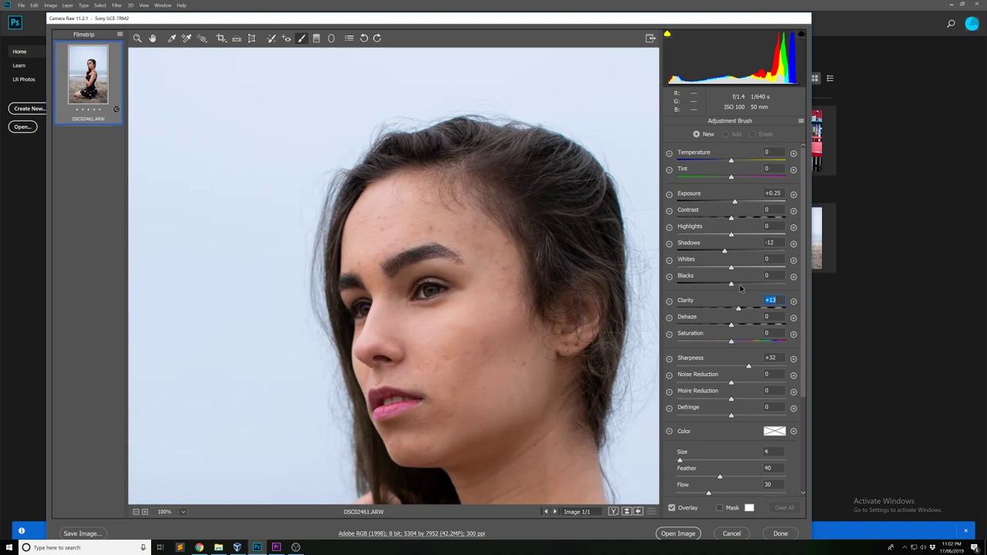
left_click_drag(412, 290, 435, 291)
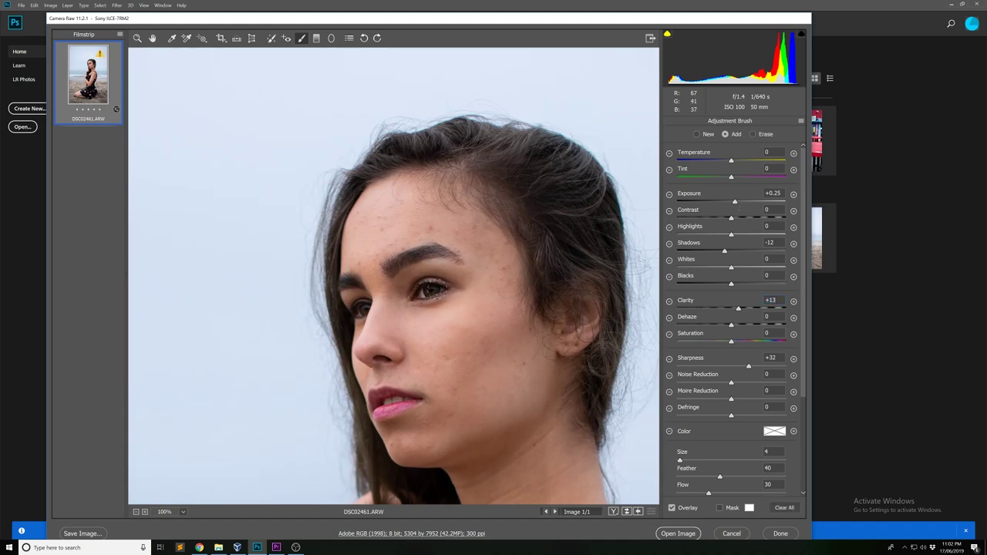
left_click_drag(725, 251, 727, 250)
left_click_drag(365, 310, 364, 312)
mouse_move(735, 203)
left_mouse_down()
mouse_move(825, 208)
mouse_move(735, 203)
left_mouse_up()
scroll(288, 115, "down", 1)
- Create a new brush adjustment with Exposure 0.00 and paint it over both eyebrows
left_click(272, 39)
left_click(286, 39)
left_click(301, 40)
left_click(733, 203)
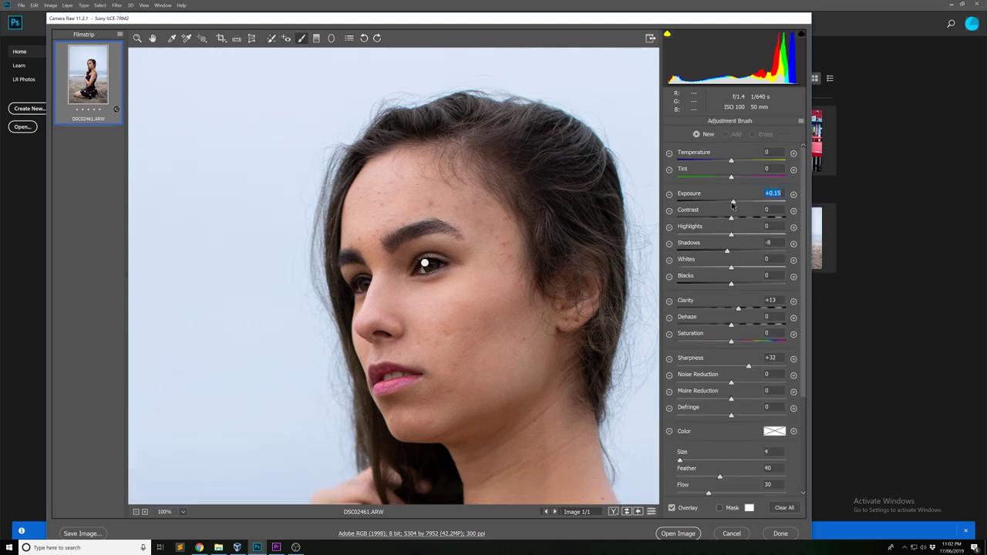
left_click_drag(731, 204, 730, 204)
left_click_drag(391, 241, 451, 230)
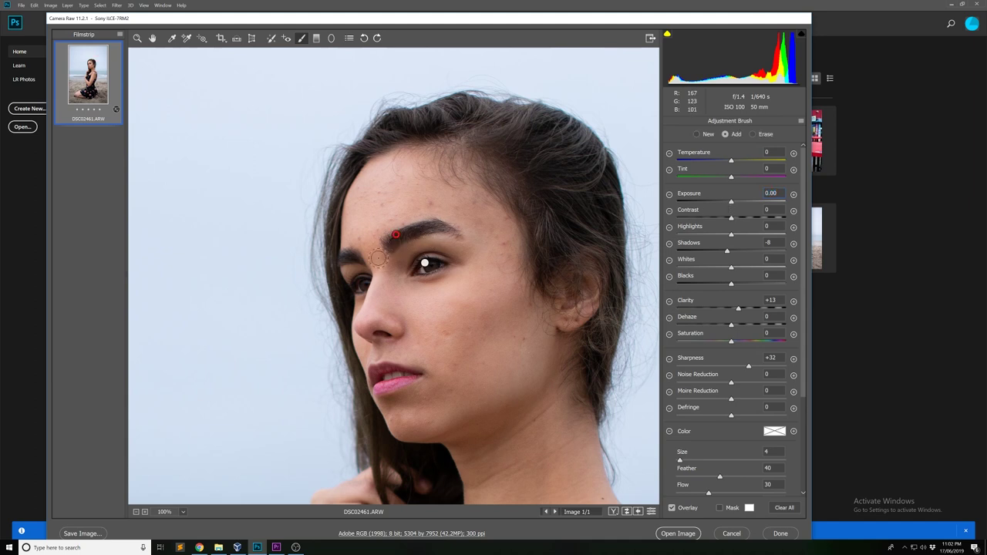
left_click_drag(350, 262, 346, 252)
scroll(386, 262, "down", 1)
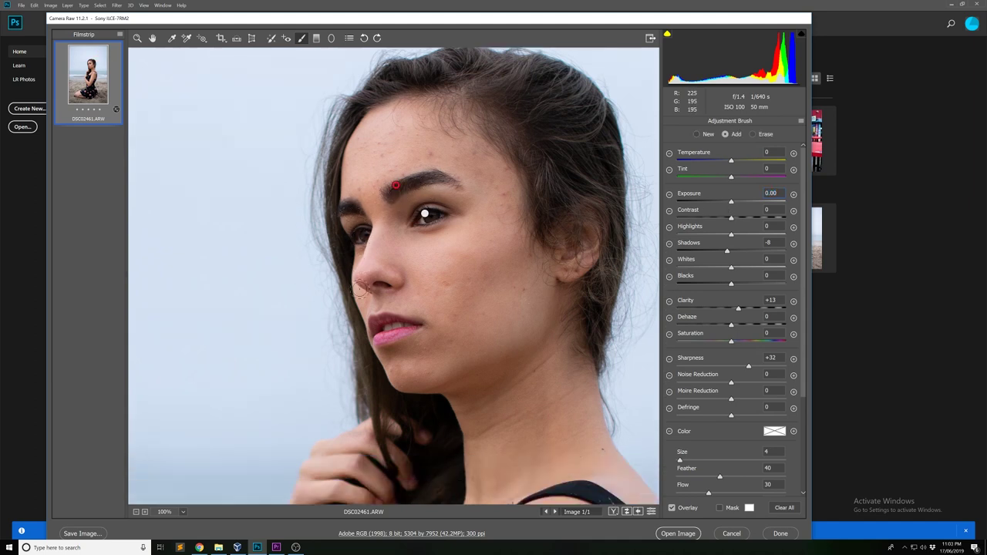
- Extend the eyebrow brush adjustment over the woman's lips
key("ctrl+plus")
scroll(367, 326, "down", 2)
mouse_move(361, 327)
left_mouse_down()
mouse_move(420, 309)
mouse_move(422, 289)
mouse_move(353, 298)
mouse_move(364, 291)
left_mouse_up()
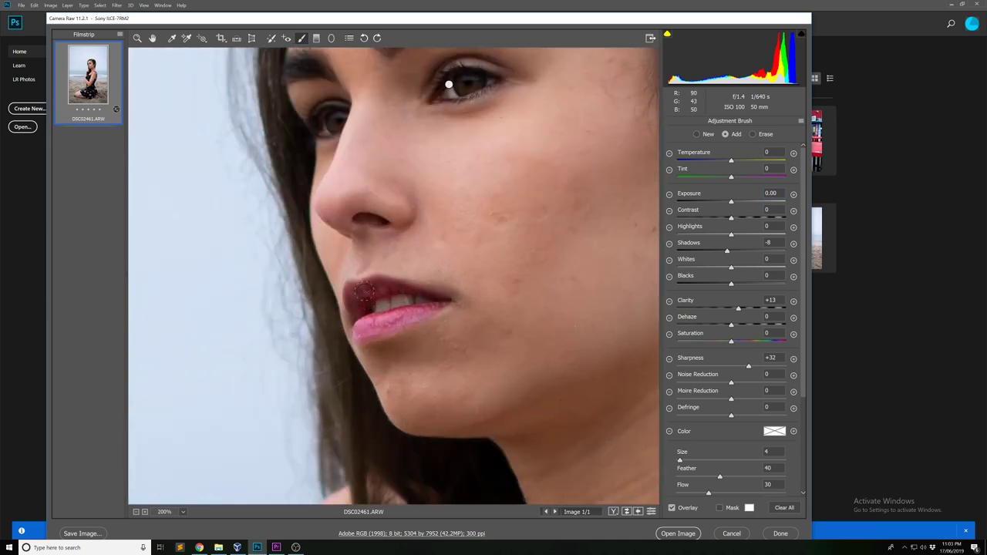
key("ctrl+0")
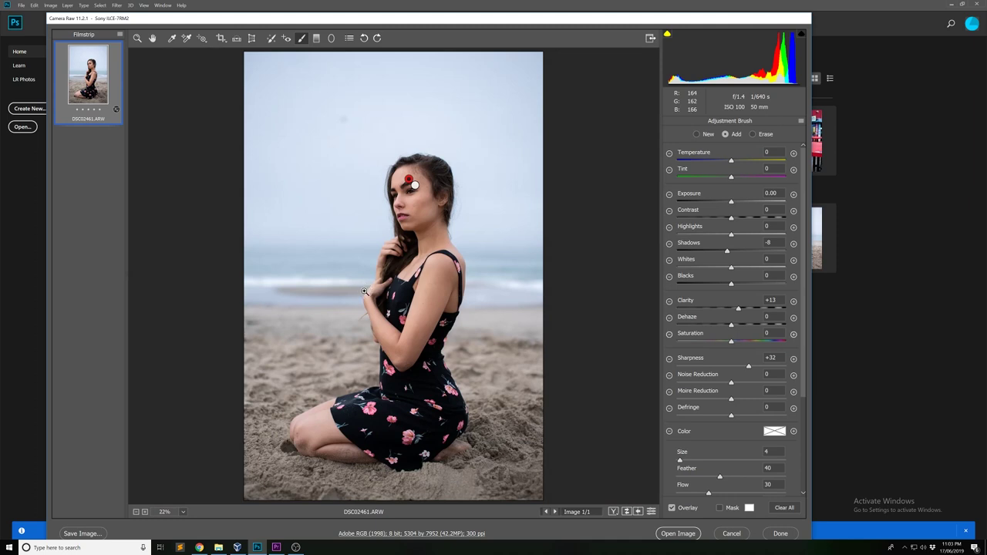
- Set up a new brush adjustment with Shadows -15, Clarity 0, Exposure 0.00 and brush size 7
left_click(272, 39)
left_click(301, 38)
left_click(335, 132, "ctrl")
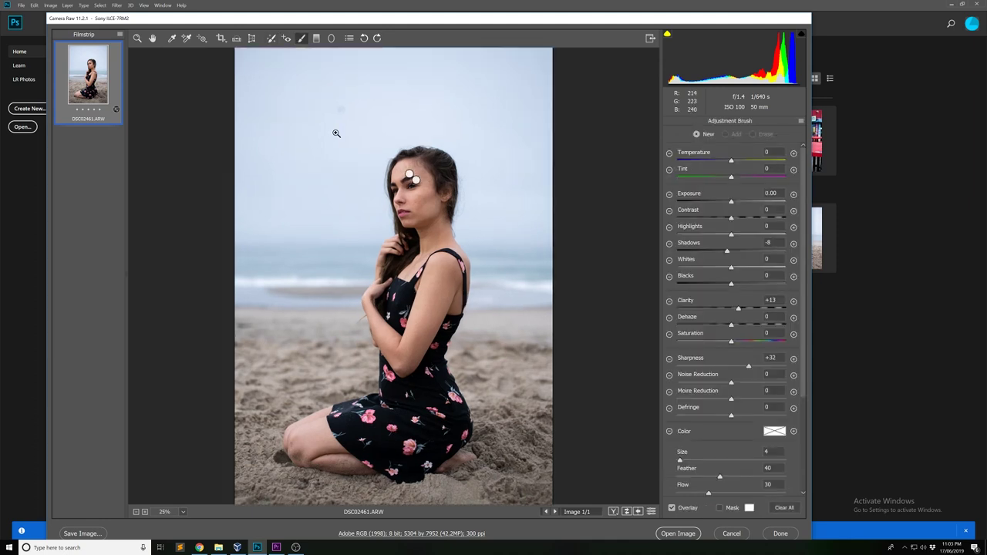
left_click(349, 157, "ctrl")
left_click(367, 168, "ctrl")
left_click(722, 253)
double_click(738, 308)
double_click(731, 202)
key("bracketright")
key("bracketright")
key("bracketright")
- Paint the shadow adjustment over the woman's hair, from the crown down behind the ear
mouse_move(462, 189)
left_mouse_down()
mouse_move(504, 192)
mouse_move(497, 176)
mouse_move(510, 217)
left_mouse_up()
key("ctrl+plus")
key("ctrl+plus")
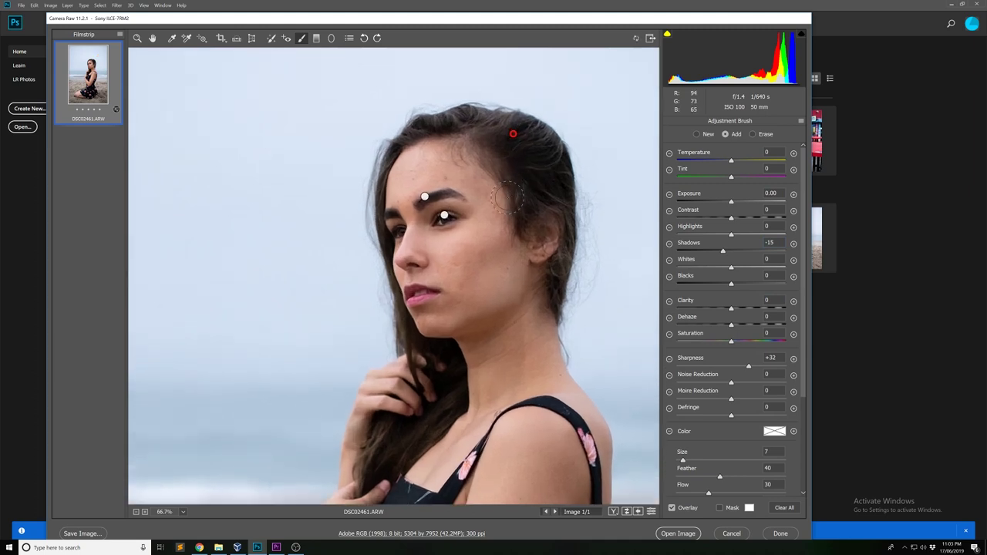
scroll(487, 211, "up", 3)
mouse_move(421, 203)
left_mouse_down()
mouse_move(468, 187)
mouse_move(537, 191)
mouse_move(555, 205)
left_mouse_up()
left_click_drag(571, 207, 529, 207)
left_click_drag(600, 310, 621, 345)
left_click_drag(608, 412, 622, 355)
scroll(621, 355, "down", 4)
scroll(391, 344, "down", 3)
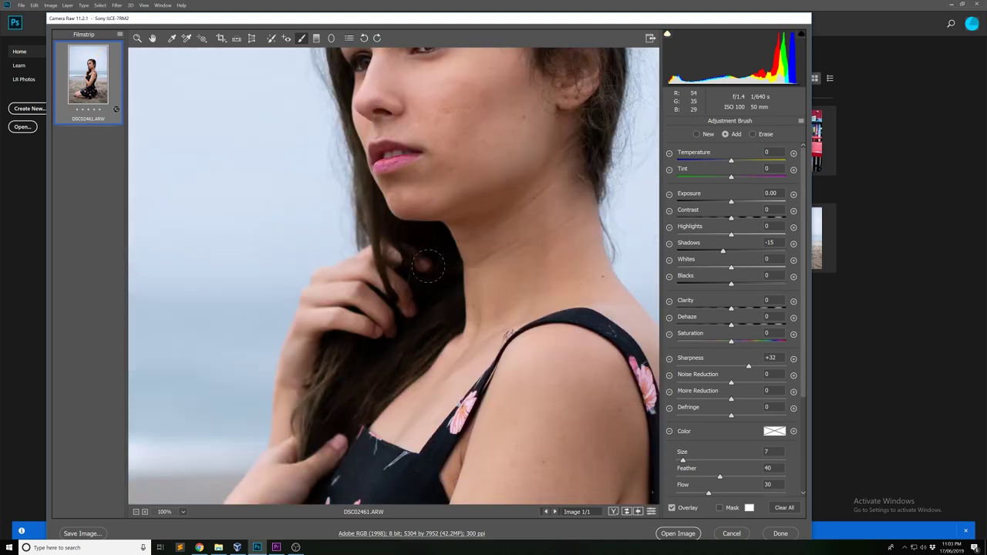
scroll(429, 267, "up", 4)
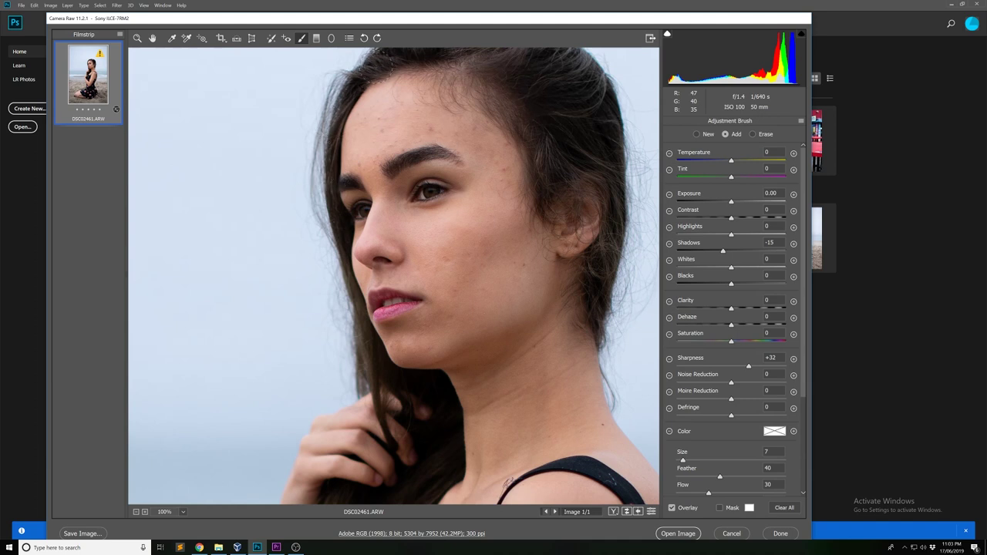
scroll(378, 68, "up", 3)
key("ctrl+0")
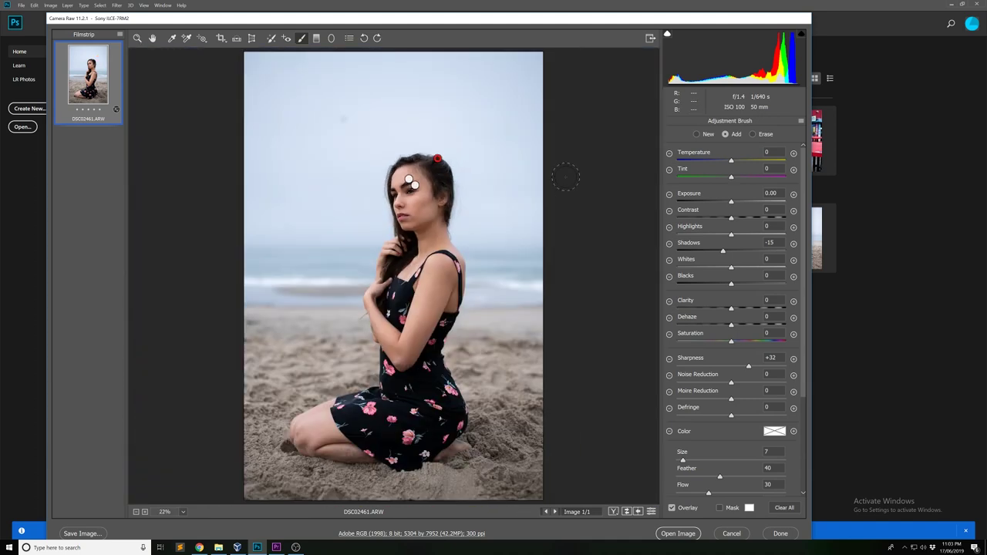
- Open the adjusted raw photo in the main Photoshop editor
left_click(273, 38)
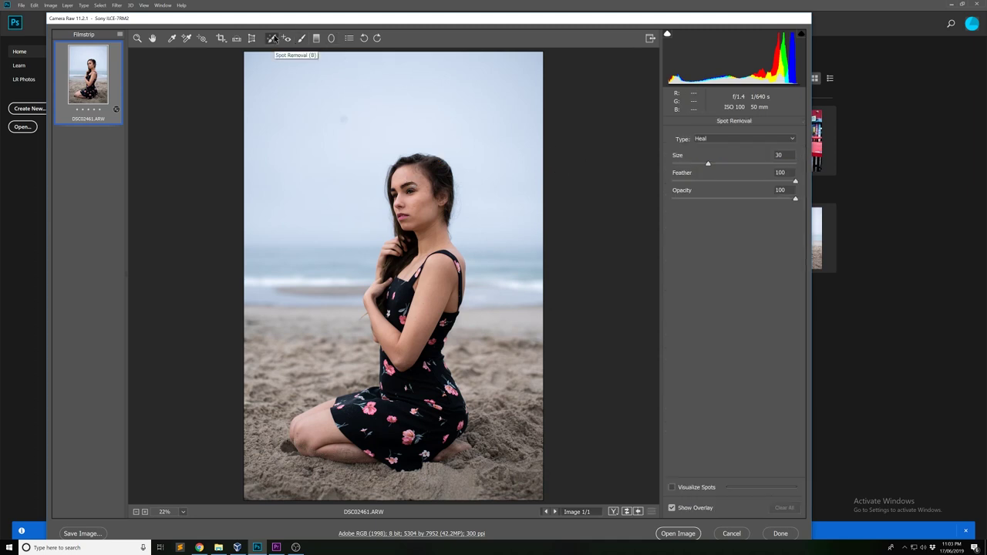
left_click(677, 533)
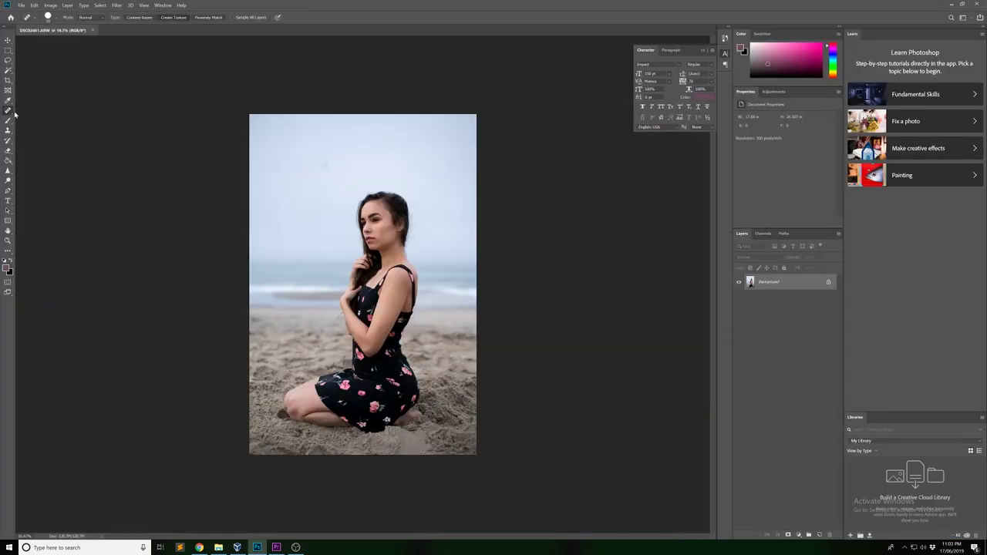
- Use the Patch tool to start removing blemishes in the middle of the forehead, above the nearer eyebrow
right_click(11, 112)
left_click(41, 126)
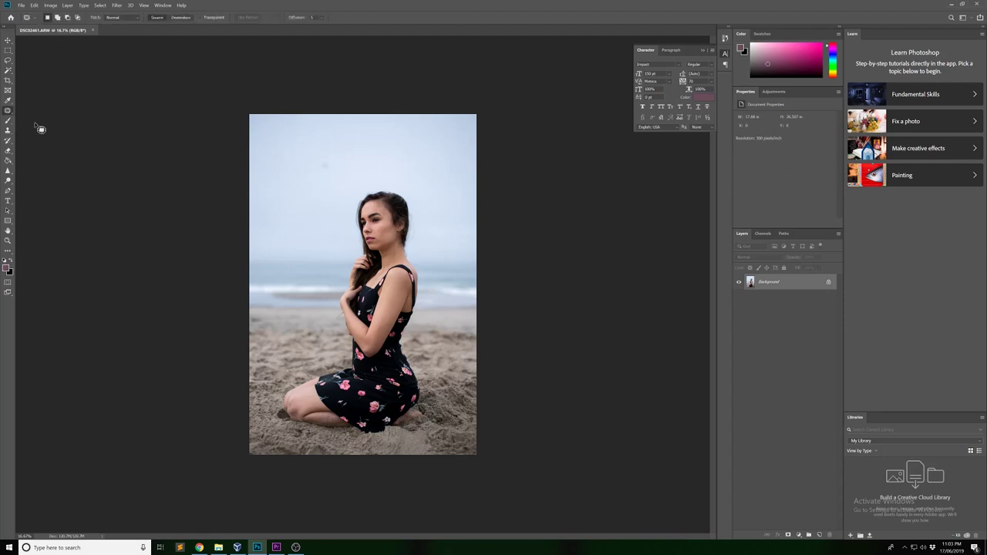
key("ctrl+plus")
key("ctrl+plus")
scroll(375, 202, "up", 3)
key("ctrl+plus")
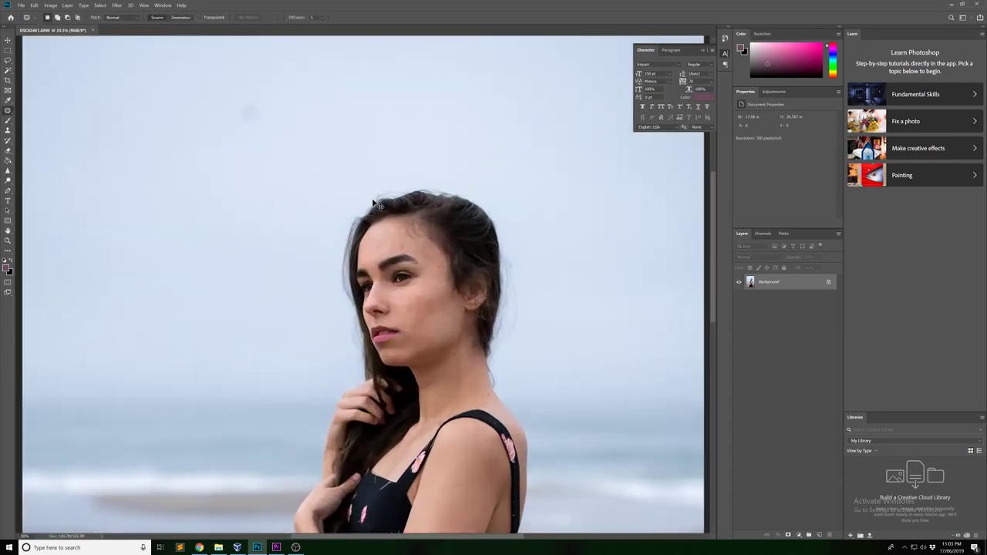
scroll(374, 201, "up", 4, "alt")
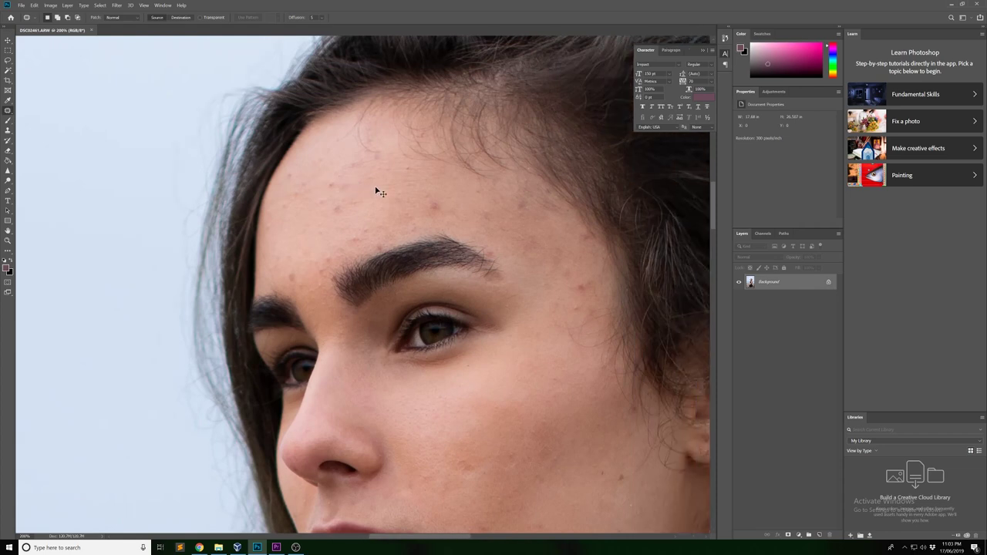
mouse_move(407, 201)
left_mouse_down()
mouse_move(431, 205)
mouse_move(422, 214)
mouse_move(409, 192)
mouse_move(429, 199)
left_mouse_up()
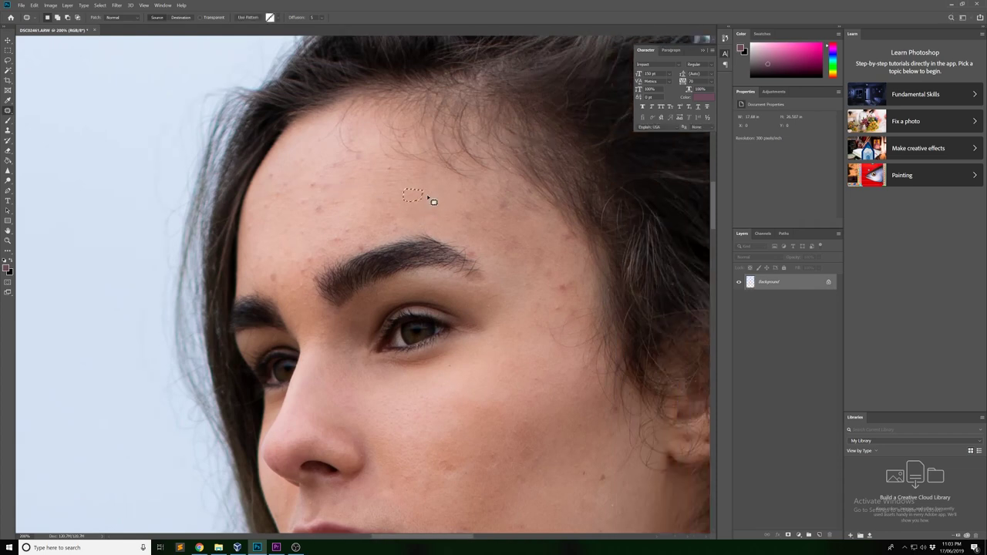
- Patch the remaining blemishes across the forehead with nearby clean skin and clear the selection
mouse_move(317, 181)
left_mouse_down()
mouse_move(322, 194)
mouse_move(337, 187)
mouse_move(331, 182)
left_mouse_up()
mouse_move(325, 182)
left_mouse_down()
mouse_move(353, 182)
mouse_move(339, 159)
left_mouse_up()
left_click(355, 182)
mouse_move(337, 169)
left_mouse_down()
mouse_move(334, 182)
mouse_move(356, 167)
mouse_move(323, 164)
left_mouse_up()
left_click(342, 180)
left_click_drag(384, 165, 407, 177)
left_click(390, 185)
mouse_move(332, 203)
left_mouse_down()
mouse_move(312, 216)
mouse_move(341, 216)
mouse_move(331, 203)
mouse_move(282, 200)
left_mouse_up()
key("ctrl+d")
- Patch the blemishes on the temple beside the hairline
mouse_move(497, 209)
left_mouse_down()
mouse_move(458, 223)
mouse_move(468, 254)
left_mouse_up()
key("ctrl+d")
scroll(468, 255, "down", 1)
left_click_drag(562, 231, 571, 250)
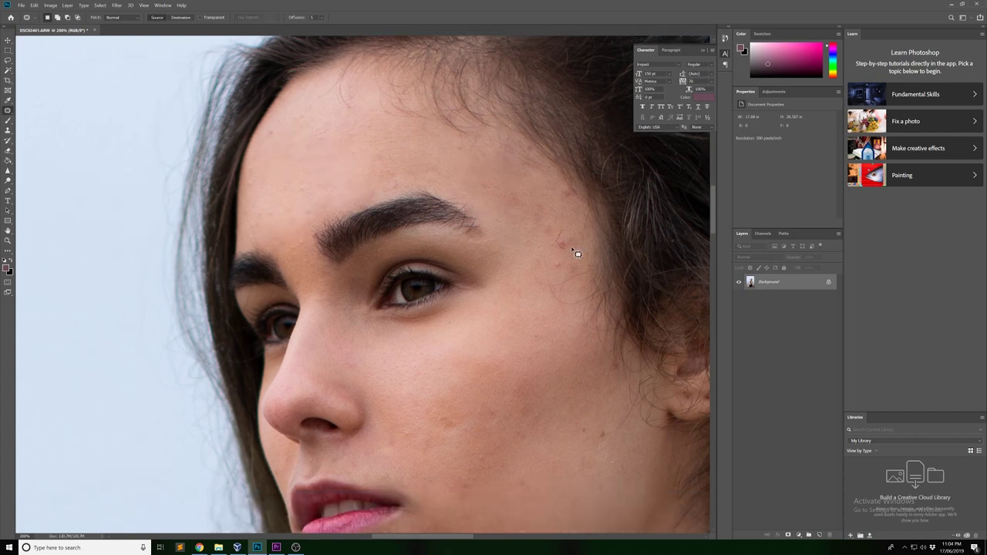
- Patch the remaining blemishes on the cheek, jaw and forehead with nearby clean skin and clear the selection
scroll(465, 357, "down", 2)
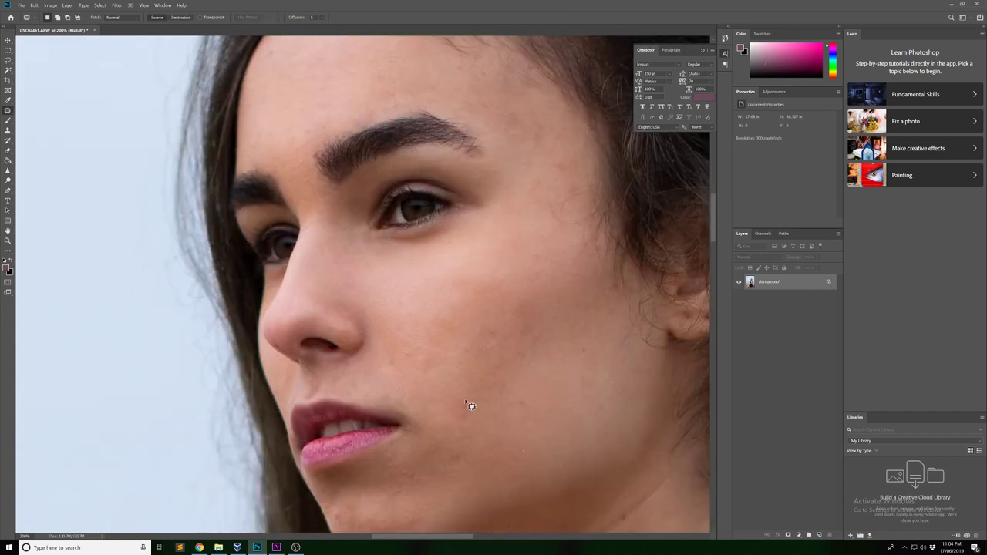
scroll(344, 455, "down", 1)
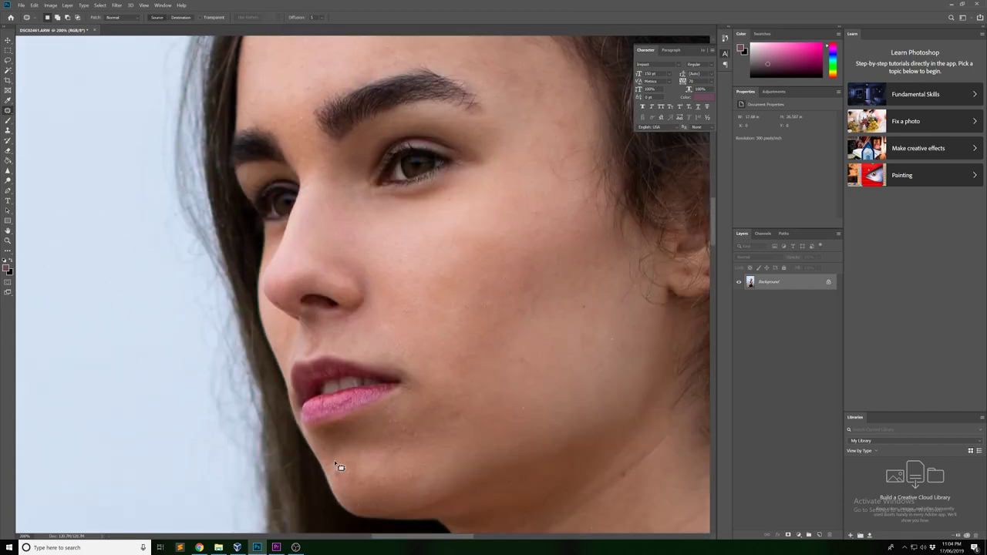
left_click_drag(521, 410, 543, 400)
left_click_drag(310, 177, 270, 116)
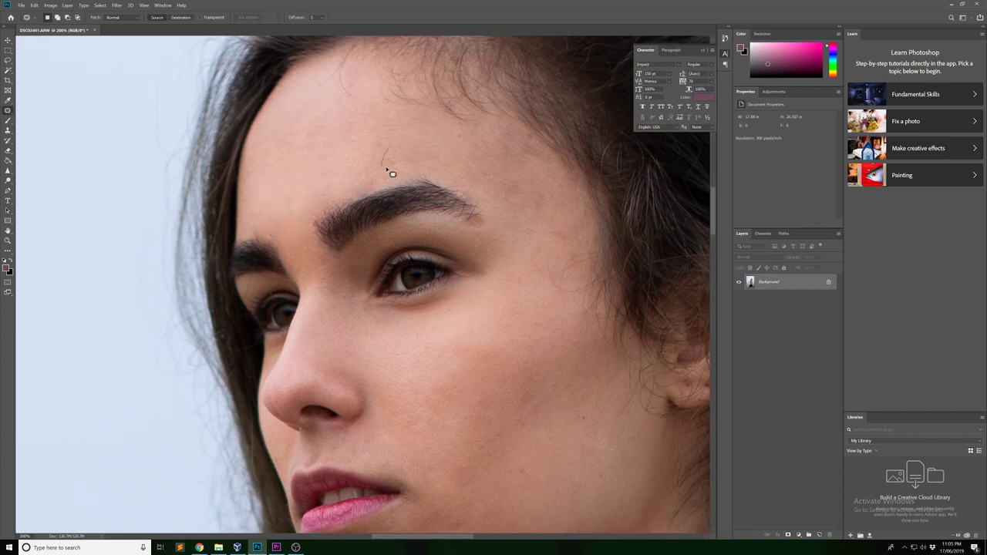
left_click_drag(468, 131, 532, 143)
key("ctrl+d")
- Patch the uneven skin on the lower cheek near the jaw and clear the selection
key("ctrl+minus")
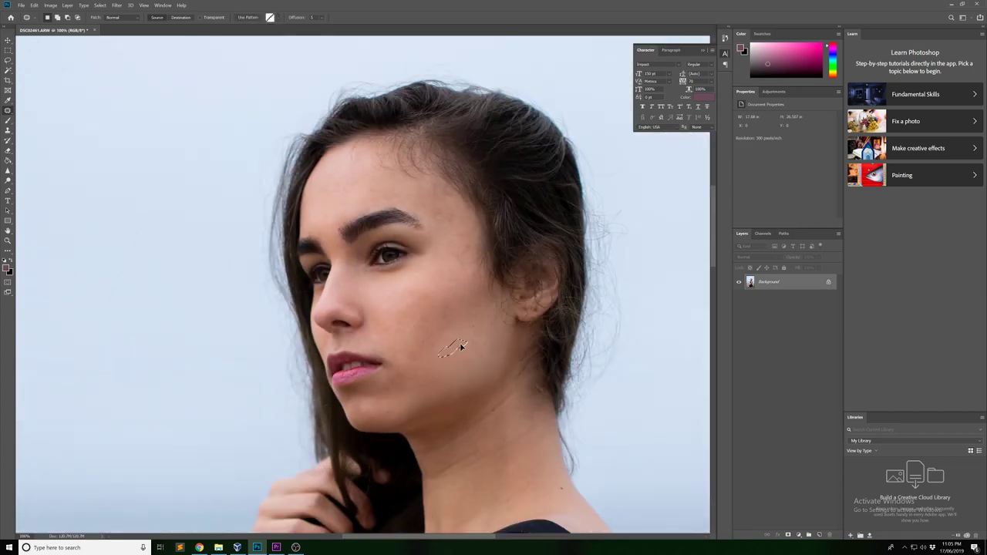
scroll(470, 239, "down", 2)
key("ctrl+d")
scroll(431, 301, "down", 2)
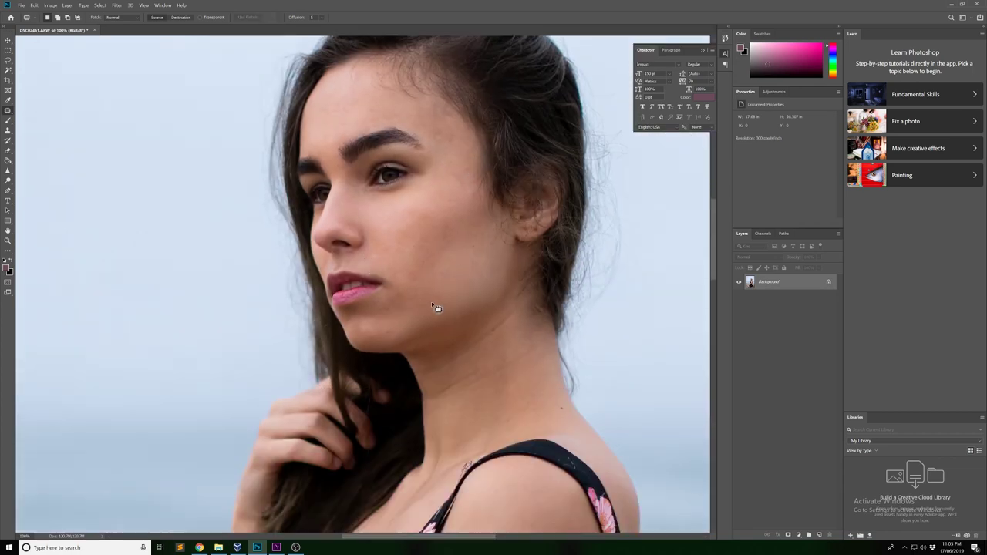
- Patch the small mark on the woman's upper arm below the shoulder strap
key("ctrl+0")
key("ctrl+plus")
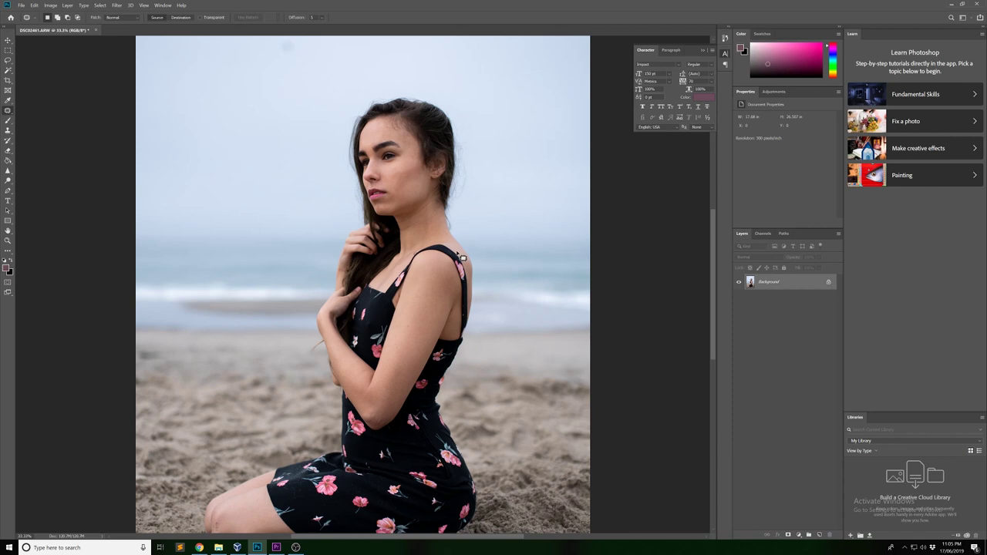
scroll(463, 258, "down", 1)
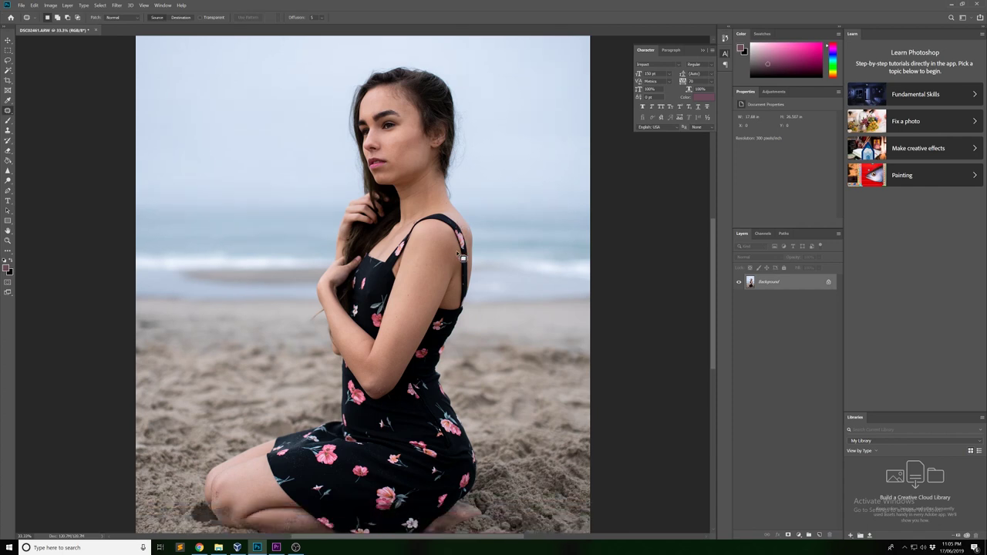
key("ctrl+plus")
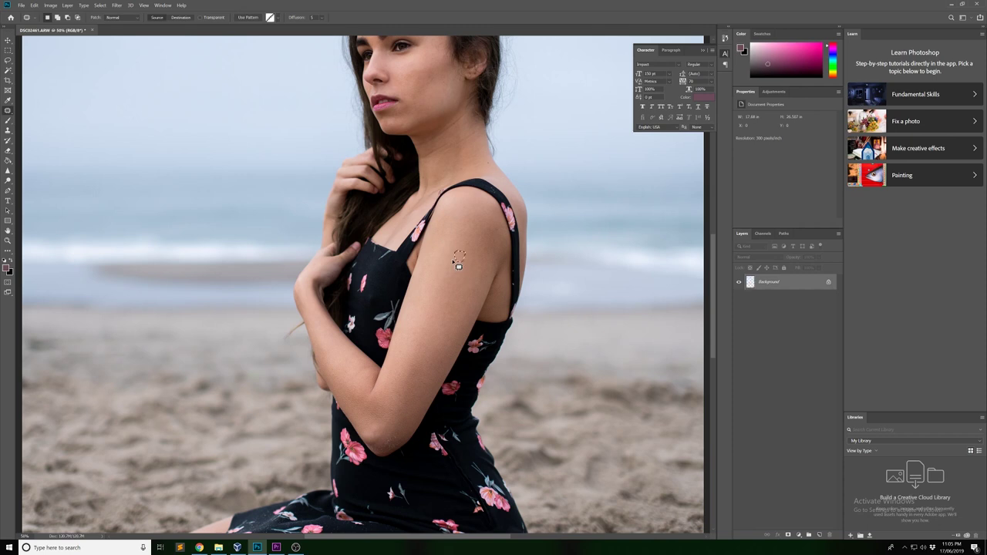
scroll(488, 314, "up", 1)
key("ctrl+minus")
key("ctrl+minus")
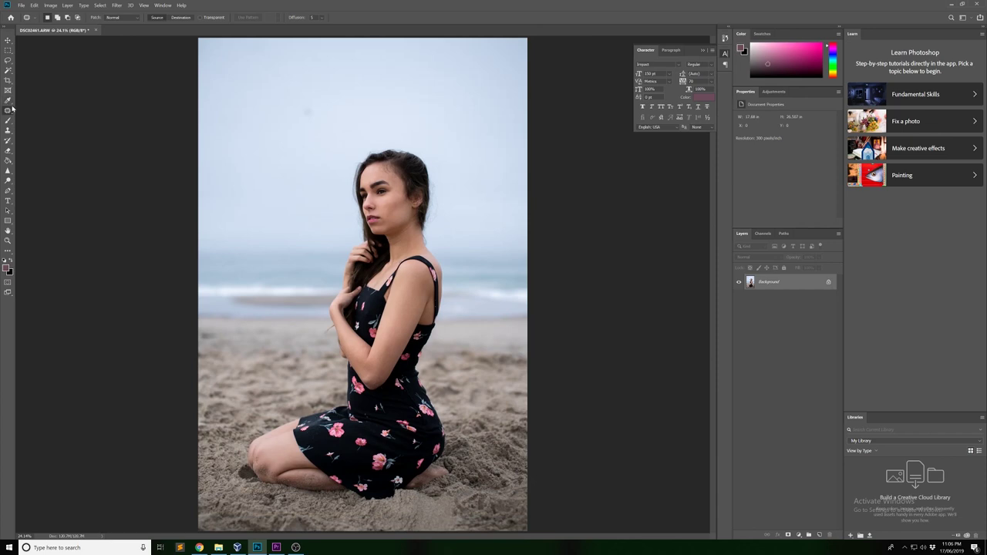
- Draw a loose Lasso outline around the woman and invert it so the background is selected
left_click(7, 61)
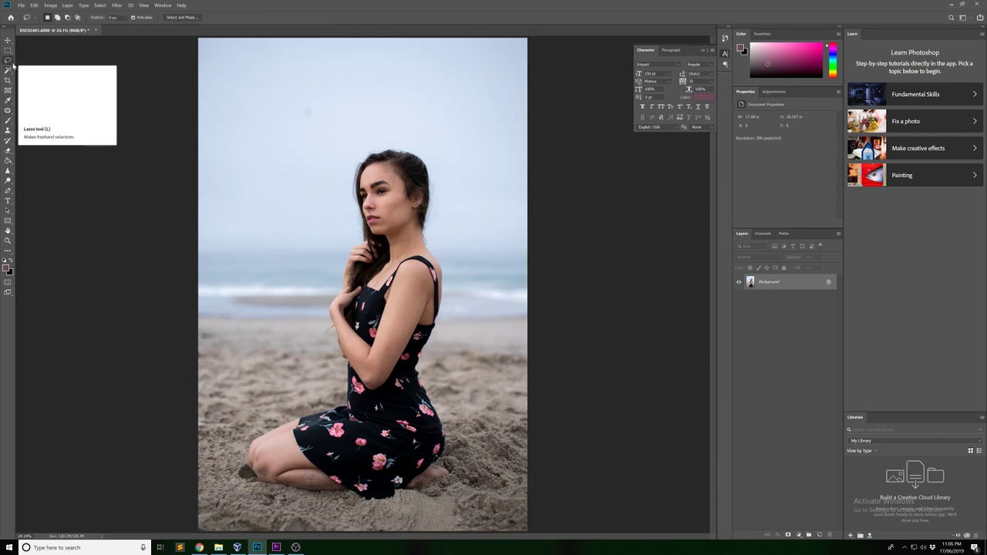
mouse_move(447, 199)
left_mouse_down()
mouse_move(412, 137)
mouse_move(371, 136)
mouse_move(348, 153)
mouse_move(335, 185)
mouse_move(348, 244)
mouse_move(313, 310)
mouse_move(322, 377)
mouse_move(253, 415)
mouse_move(246, 484)
left_mouse_up()
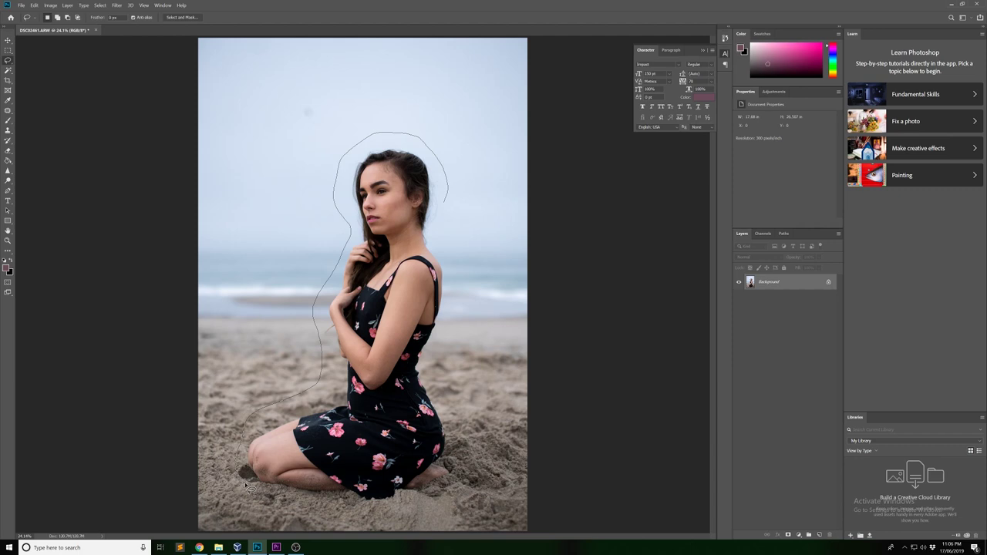
mouse_move(247, 484)
left_mouse_down()
mouse_move(177, 484)
mouse_move(137, 42)
mouse_move(163, 15)
mouse_move(572, 47)
mouse_move(622, 339)
mouse_move(617, 418)
mouse_move(601, 465)
mouse_move(571, 503)
mouse_move(424, 498)
mouse_move(450, 483)
mouse_move(462, 444)
mouse_move(438, 400)
mouse_move(460, 293)
mouse_move(436, 232)
left_mouse_up()
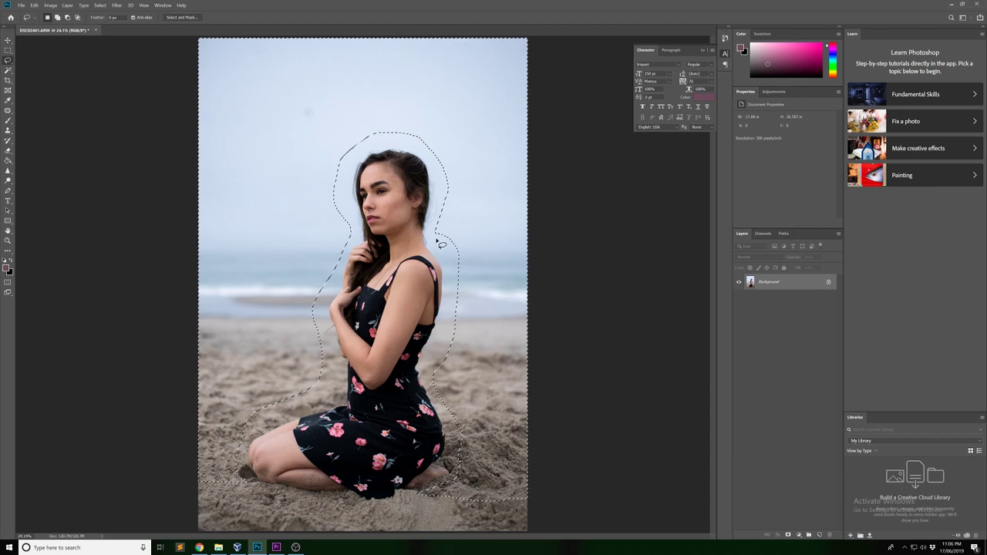
- Apply a Gaussian Blur with a 1.0 pixel radius to the selected background
left_click(117, 5)
mouse_move(186, 86)
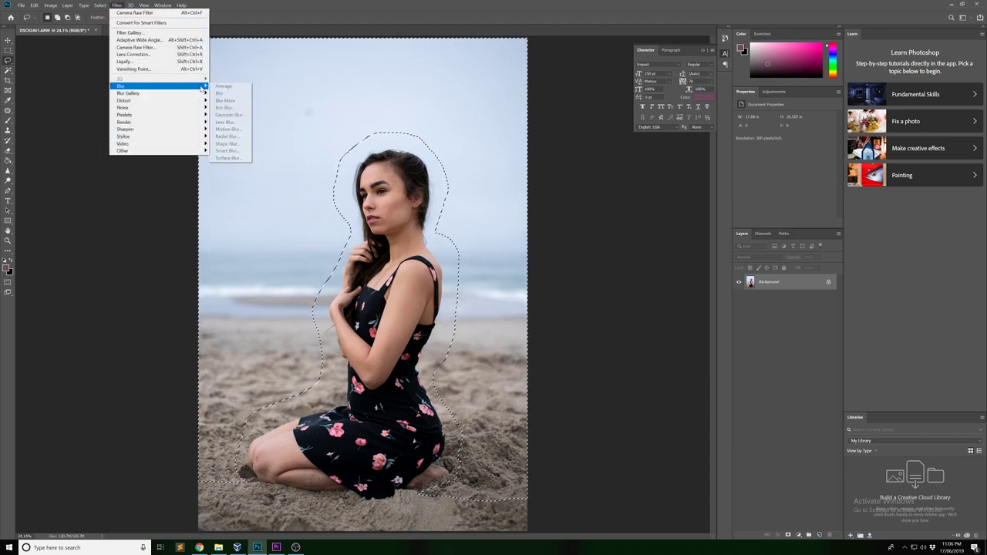
left_click(229, 116)
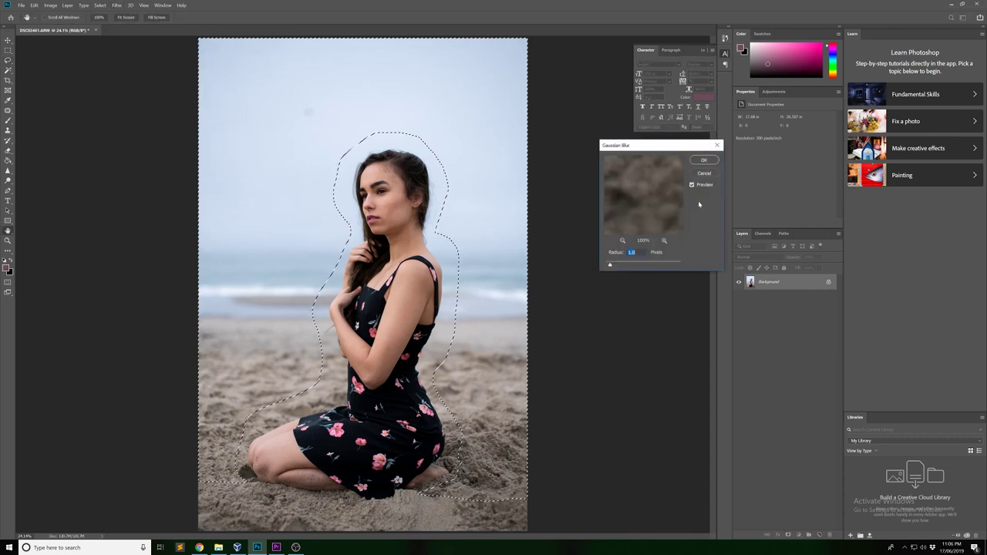
key("Return")
- Shift the background selection slightly to the right, reapply the last Gaussian Blur and deselect
left_click_drag(505, 241, 498, 241)
left_click(116, 5)
left_click(254, 168)
left_click_drag(254, 167, 273, 165)
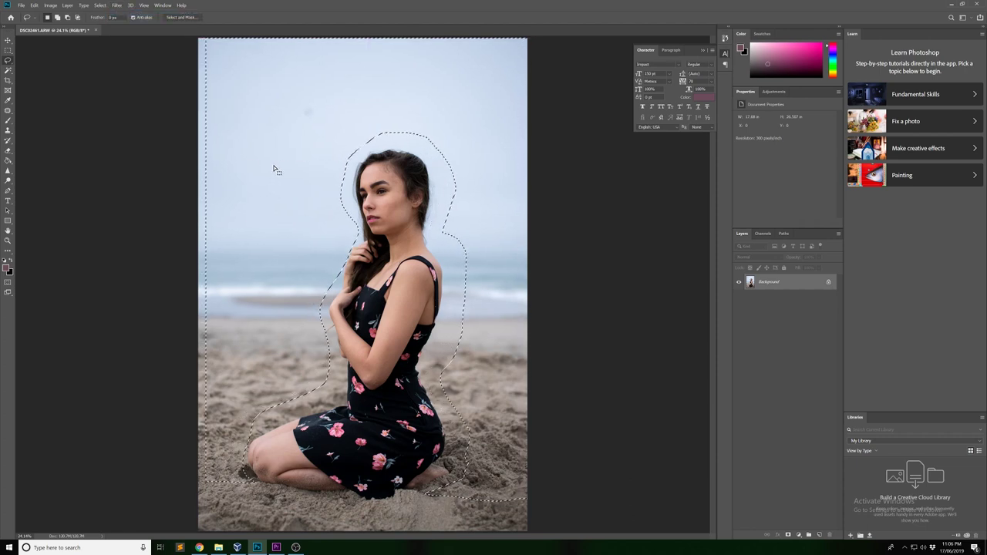
left_click(116, 6)
left_click(124, 15)
key("ctrl+d")
- Use the Patch tool to replace the dark spot in the sky with clean sky, and clear the selection
left_click(7, 112)
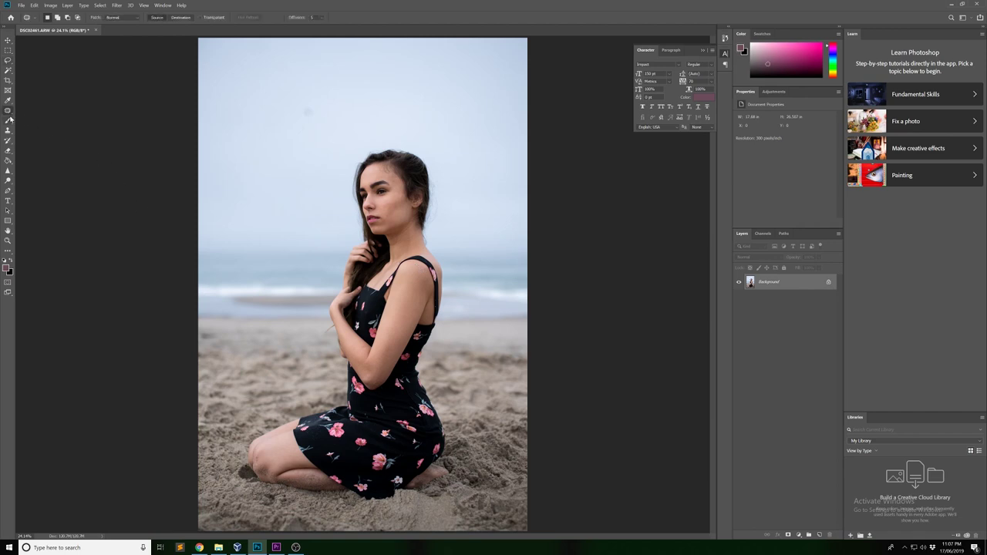
key("ctrl+plus")
key("ctrl+plus")
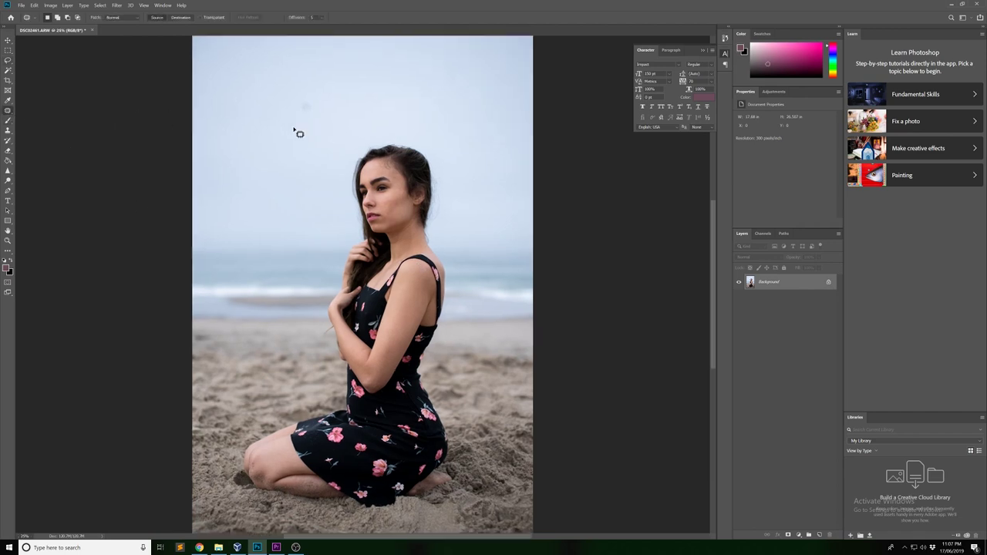
scroll(293, 129, "up", 3)
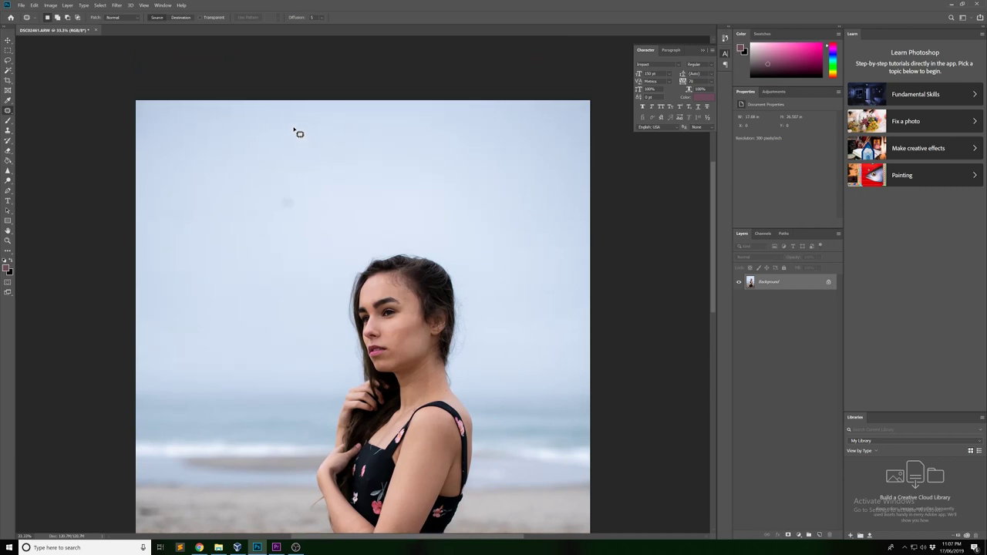
key("ctrl+plus")
mouse_move(238, 141)
left_mouse_down()
mouse_move(229, 181)
mouse_move(276, 179)
mouse_move(274, 143)
left_mouse_up()
scroll(293, 282, "left", 3)
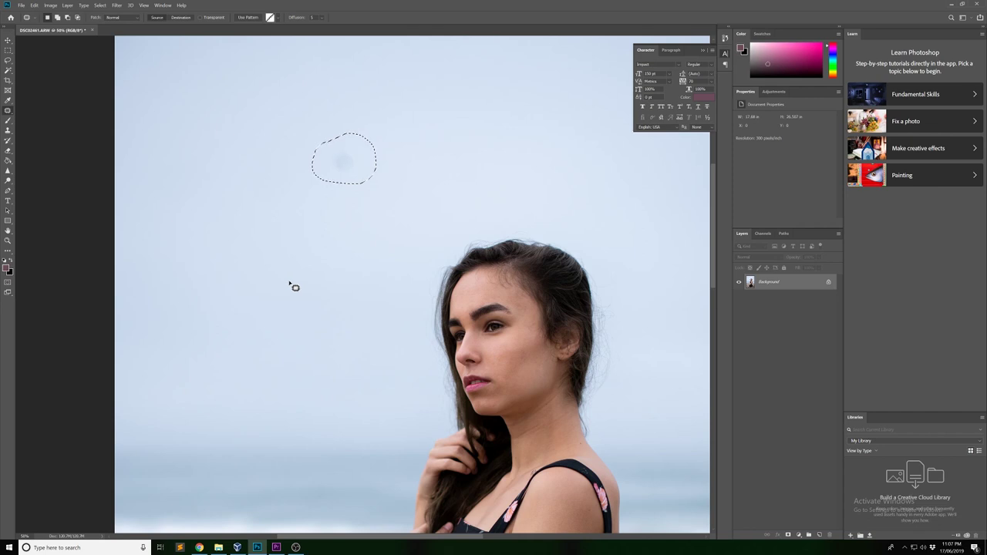
left_click_drag(359, 162, 515, 164)
key("ctrl+d")
scroll(503, 165, "right", 2)
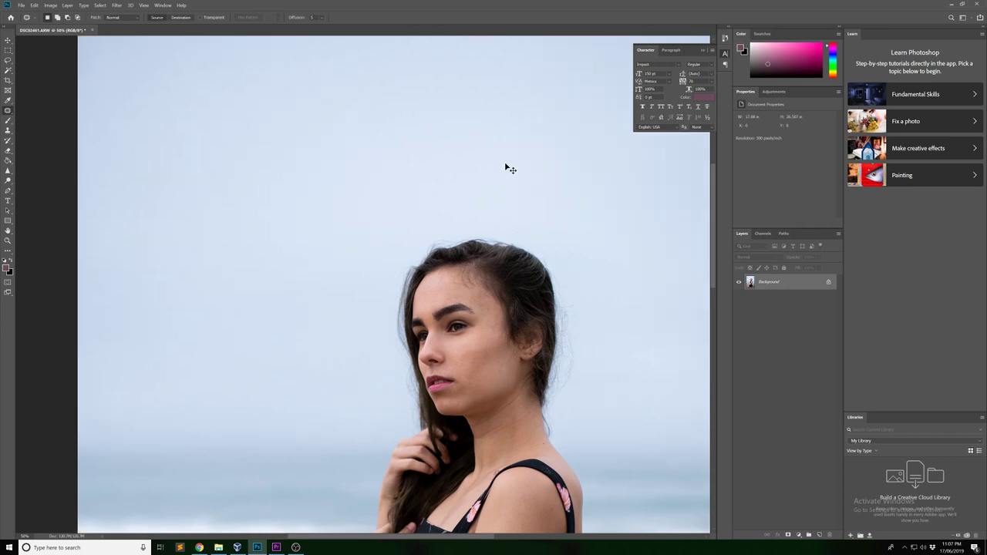
key("ctrl+0")
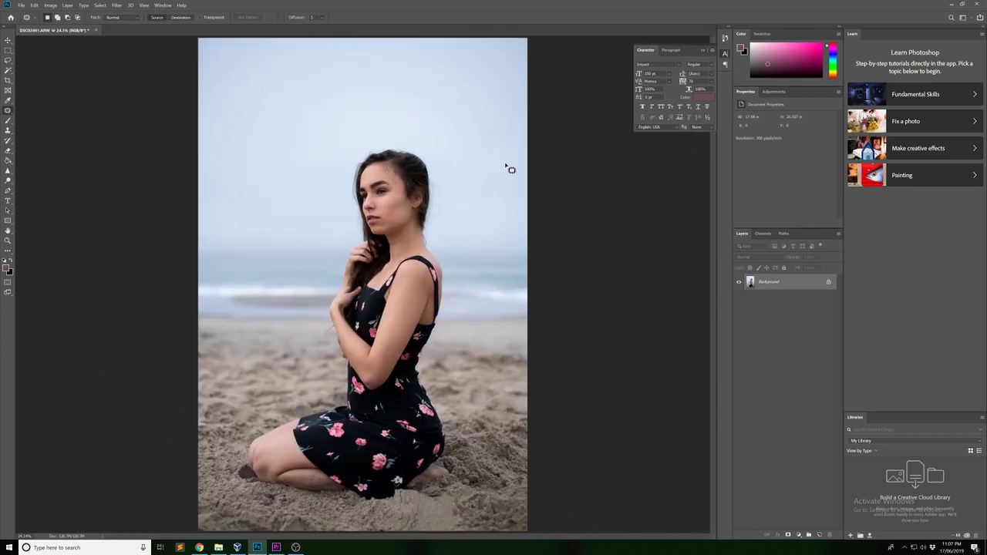
key("ctrl+minus")
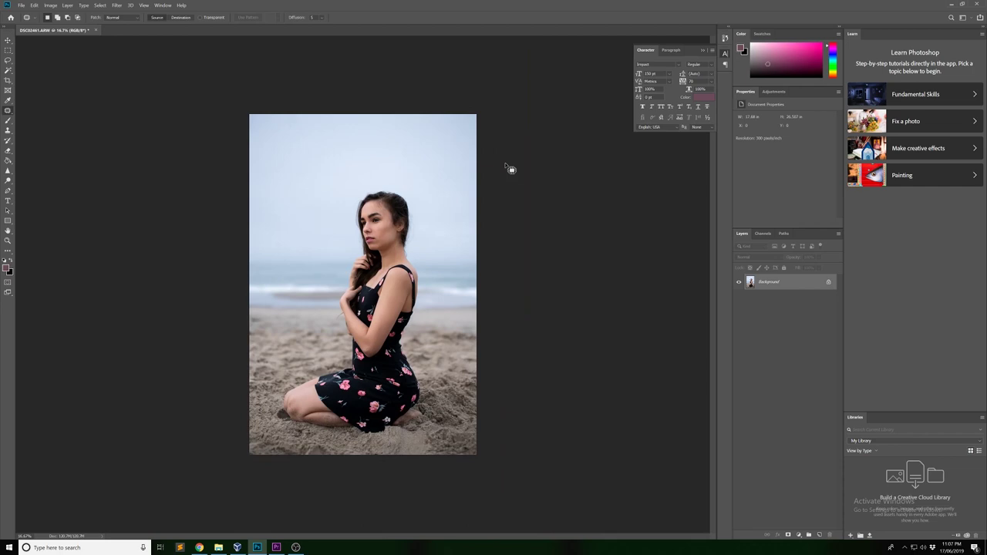